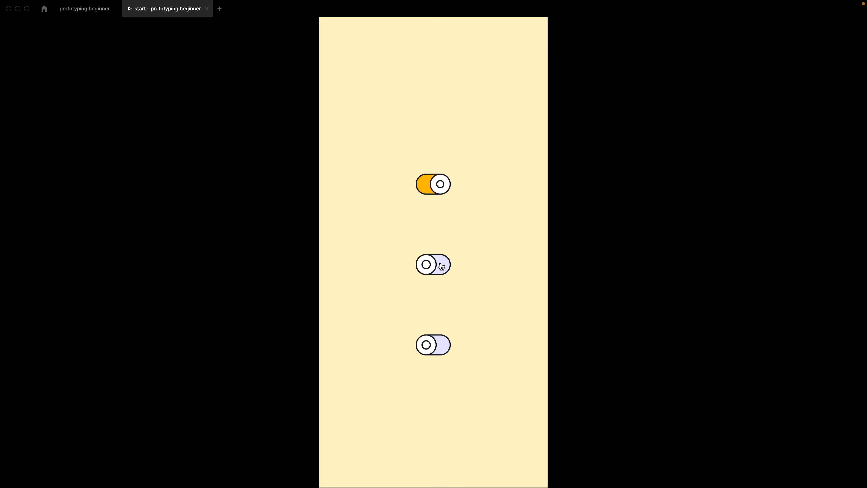
Switch on the middle and lower toggles in the running prototype preview
click(441, 267)
click(435, 348)
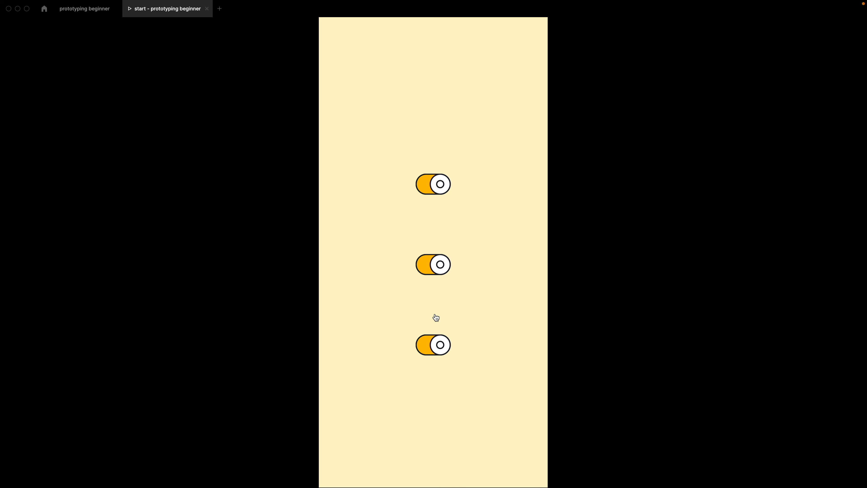
click(505, 370)
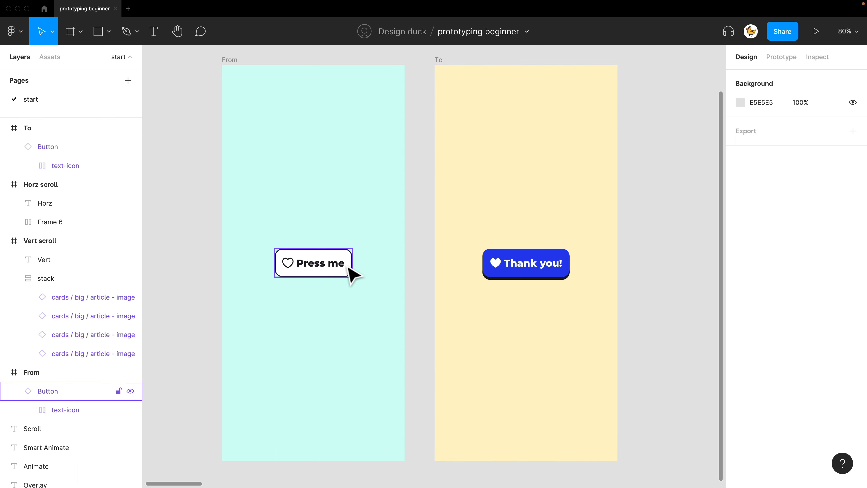
Create a prototype connection from the Press me button in the From frame to the To frame
click(352, 273)
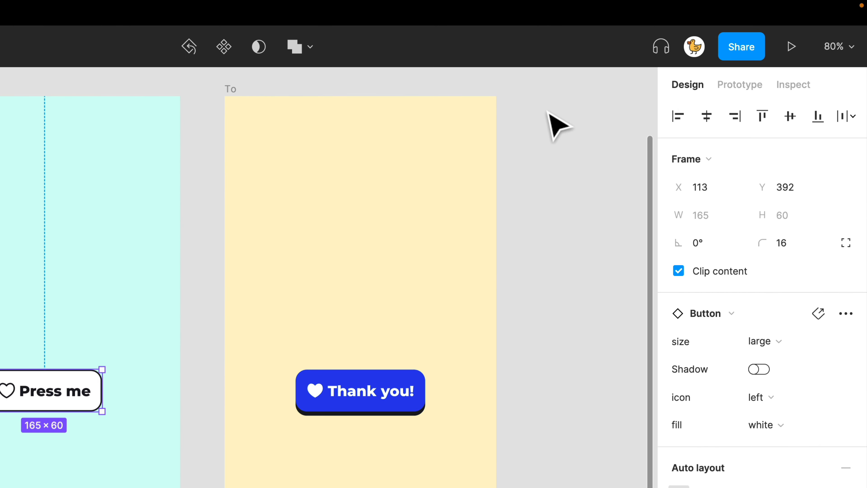
click(733, 86)
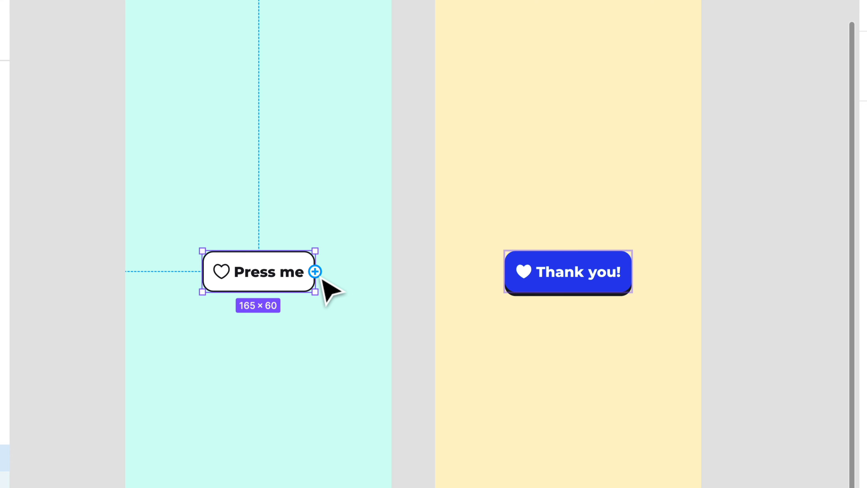
drag(314, 271, 467, 258)
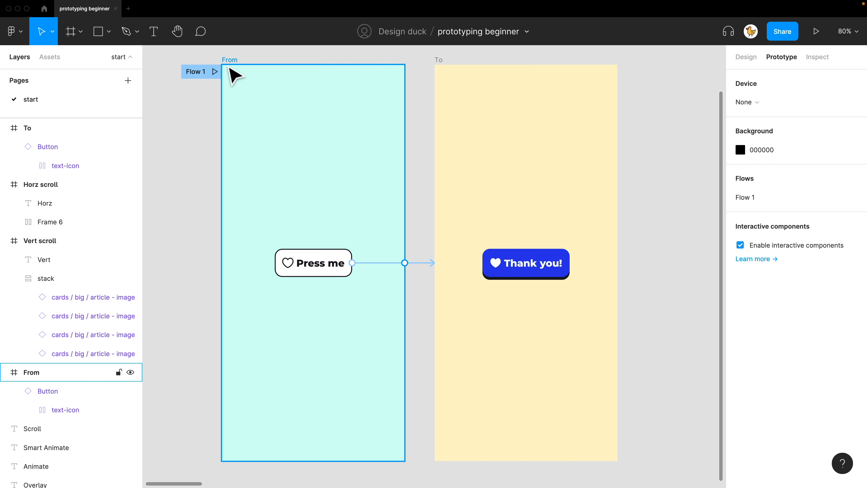
Preview the prototype from the From frame and test the Press me button
click(237, 68)
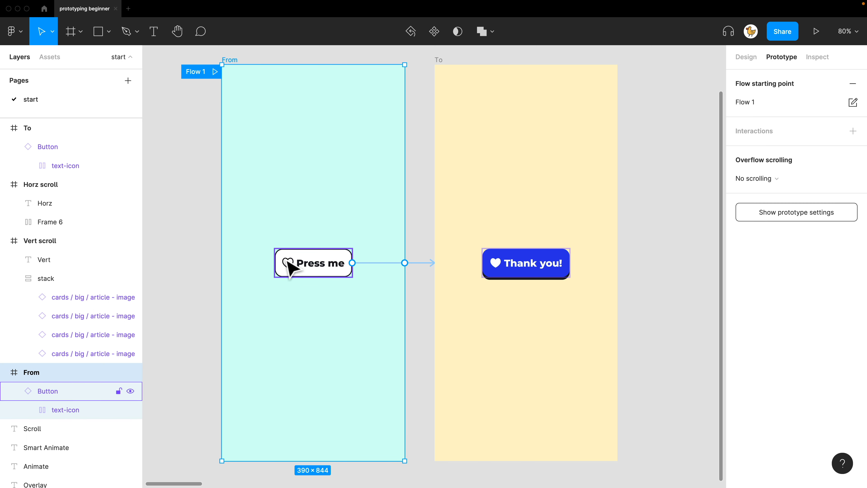
click(816, 32)
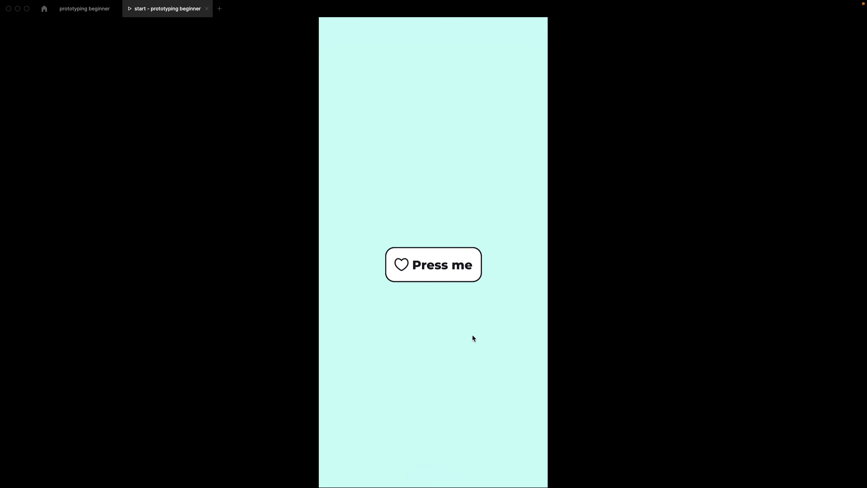
click(454, 270)
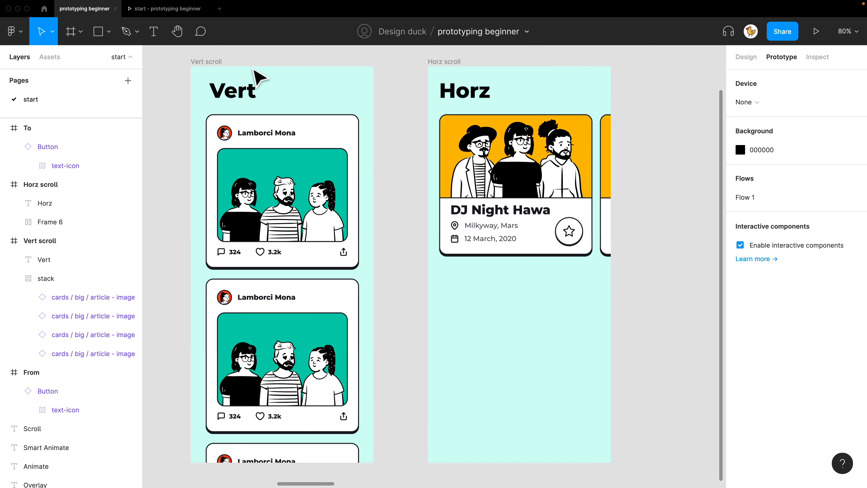
Set the overflow of the Vert scroll frame to vertical scrolling
click(209, 71)
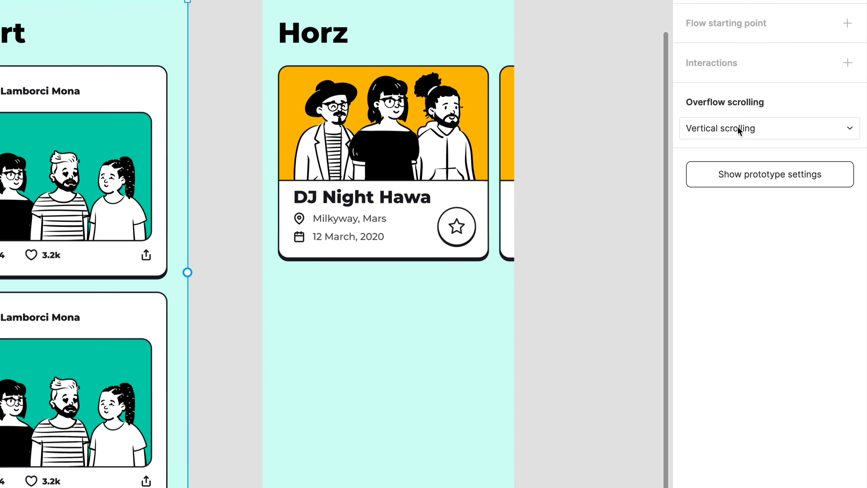
click(772, 159)
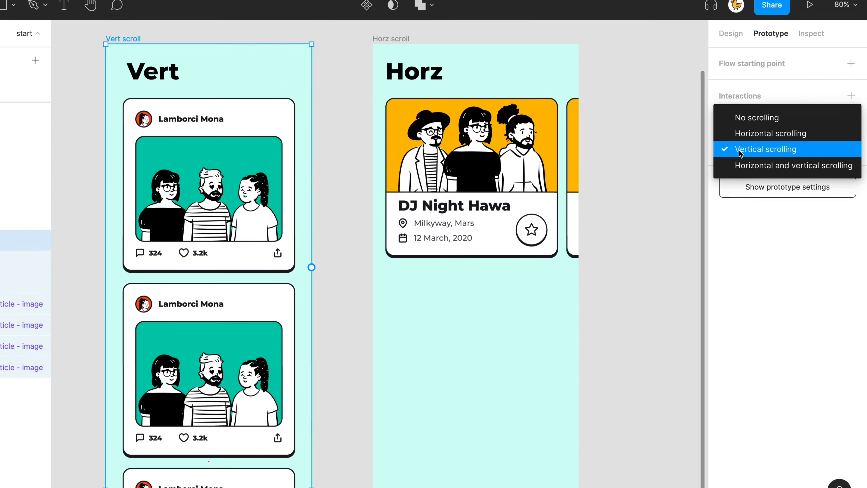
click(711, 133)
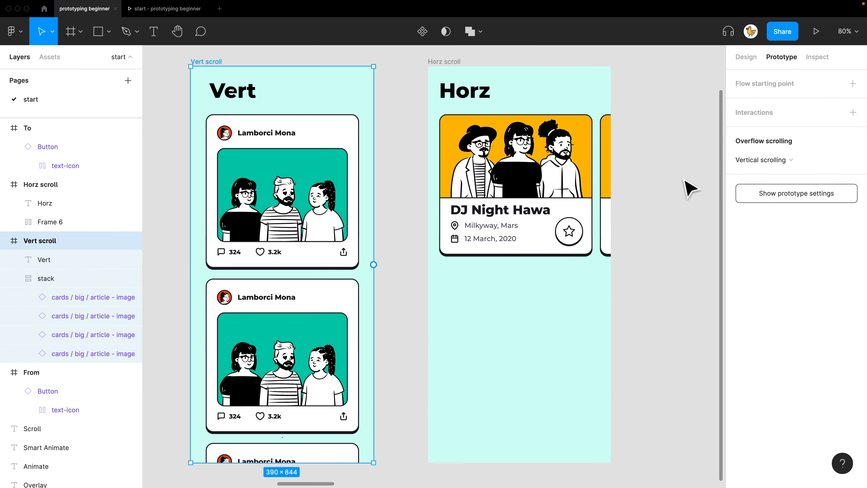
click(619, 166)
Preview the Vert scroll frame, test scrolling through its article cards, and return to the design file
click(217, 72)
click(816, 31)
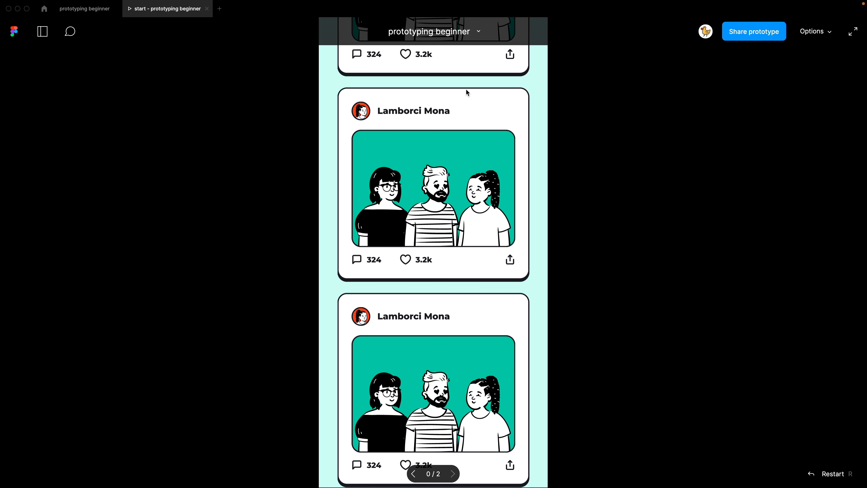
scroll(459, 185, up, 5)
drag(479, 348, 490, 327)
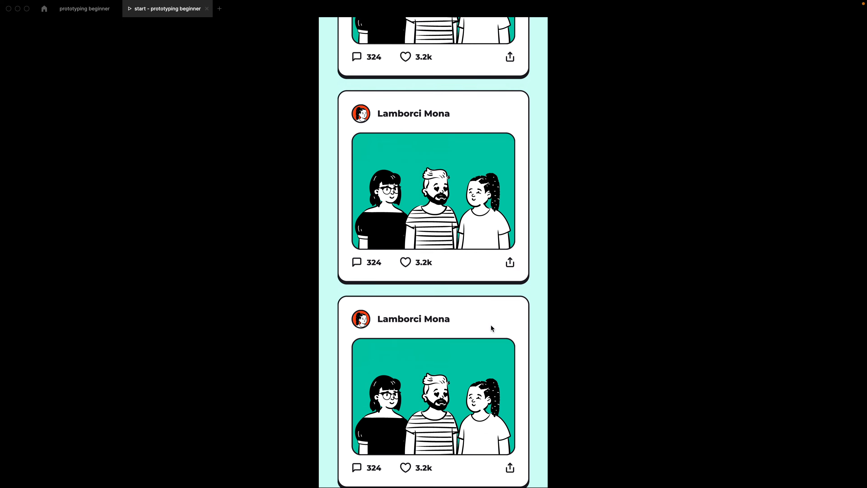
drag(487, 197, 490, 282)
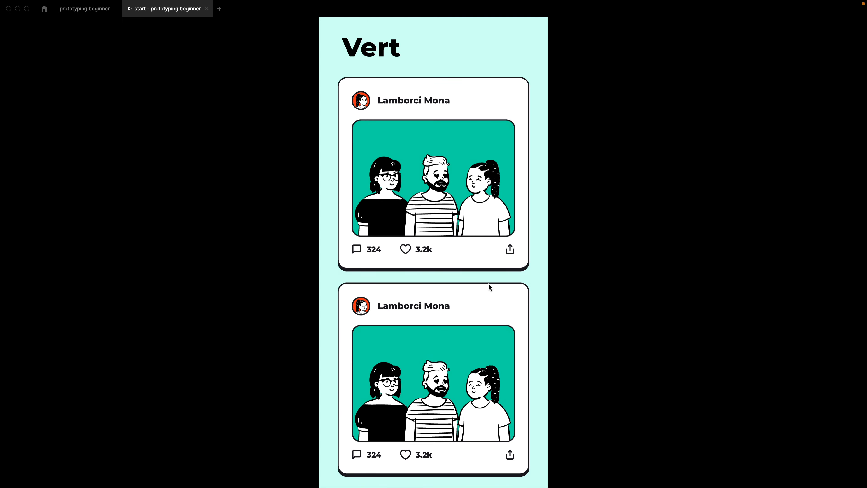
click(84, 10)
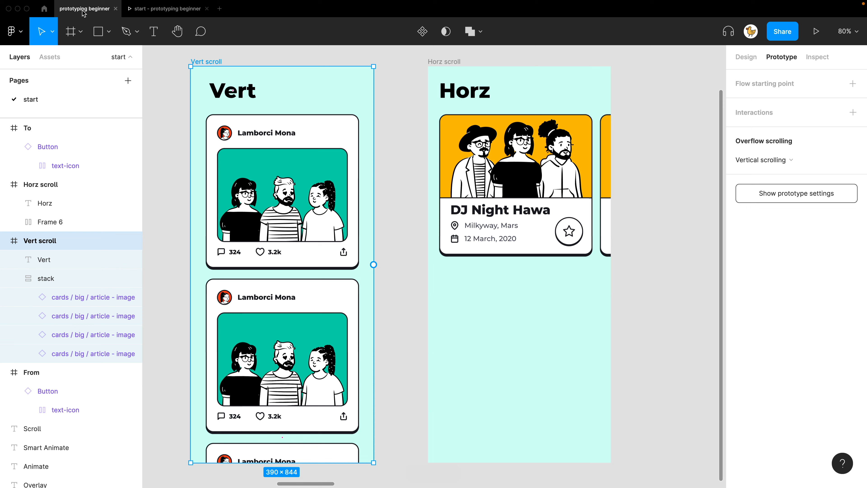
Set the event card row in the Horz scroll frame to horizontal scrolling and test it in the preview
click(474, 155)
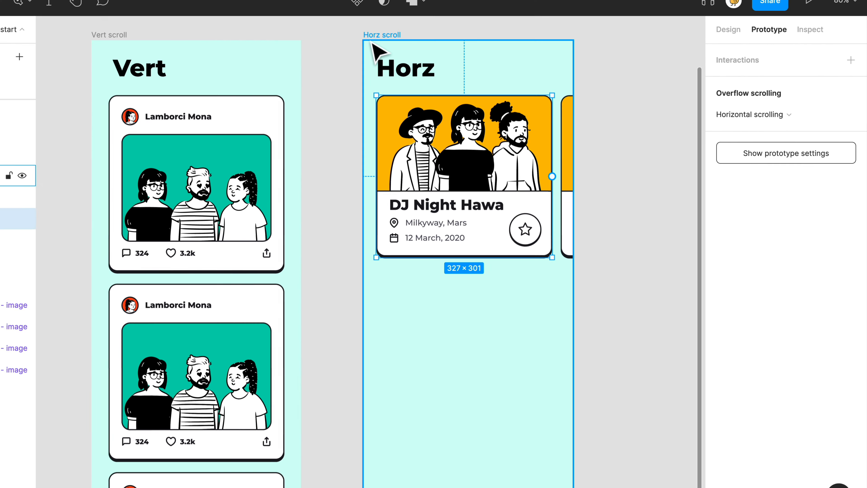
click(321, 12)
click(818, 31)
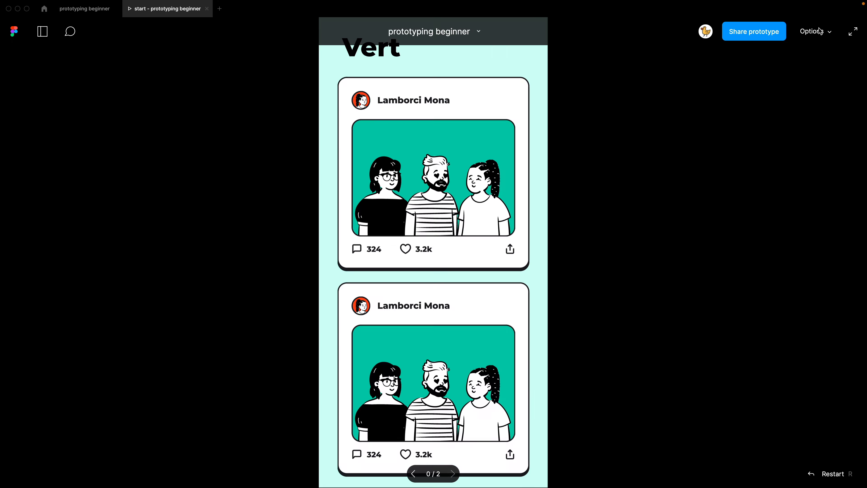
drag(495, 137, 351, 147)
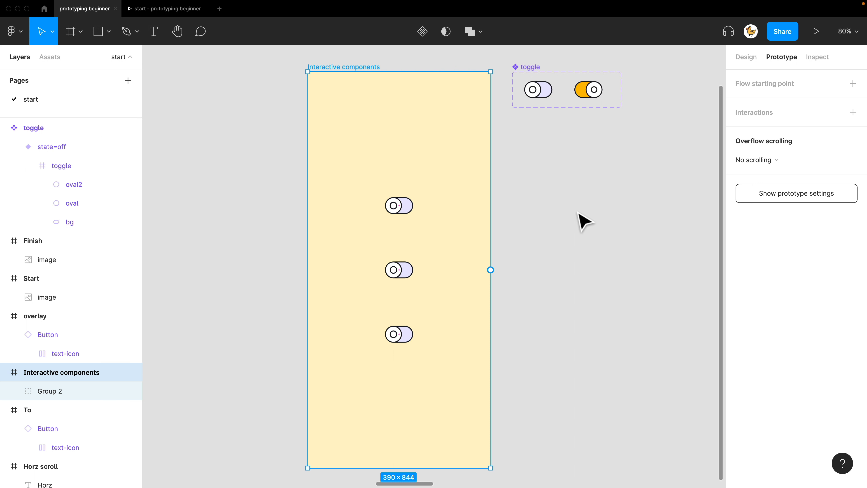
Examine the interactions connecting the off and on variants of the toggle component
click(578, 212)
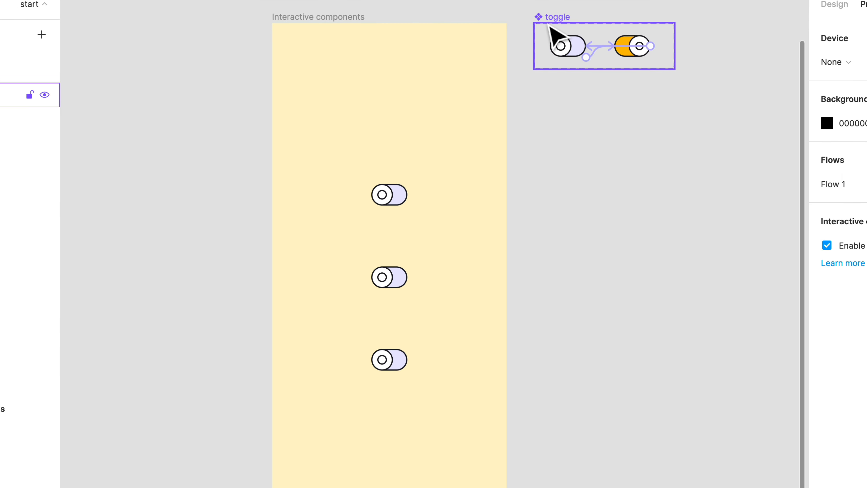
click(569, 46)
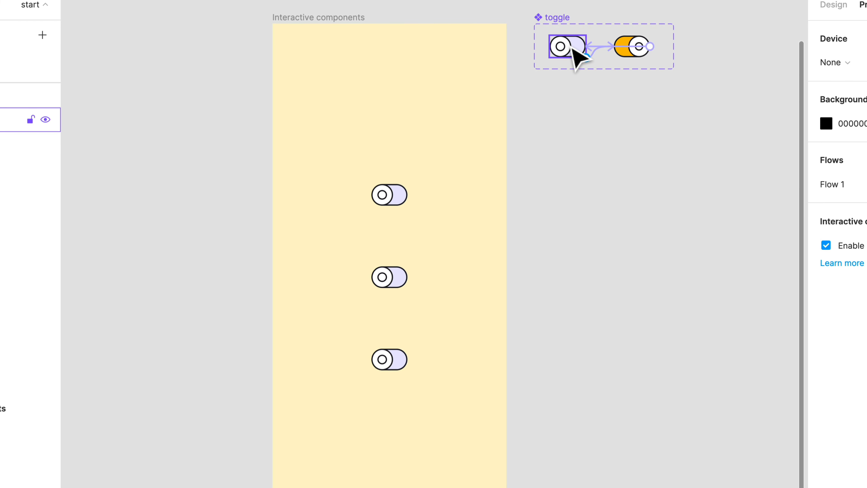
click(405, 218)
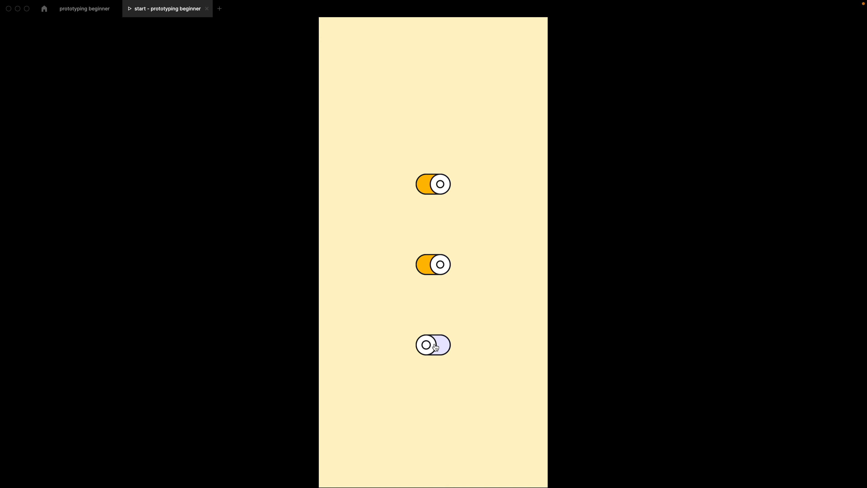
Test the three toggles of the Interactive components frame in the preview by switching them on and off
click(435, 346)
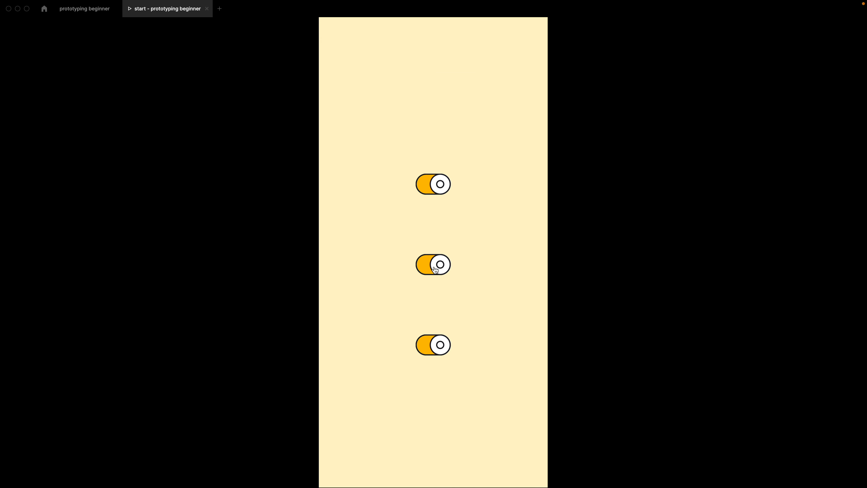
click(439, 264)
click(439, 184)
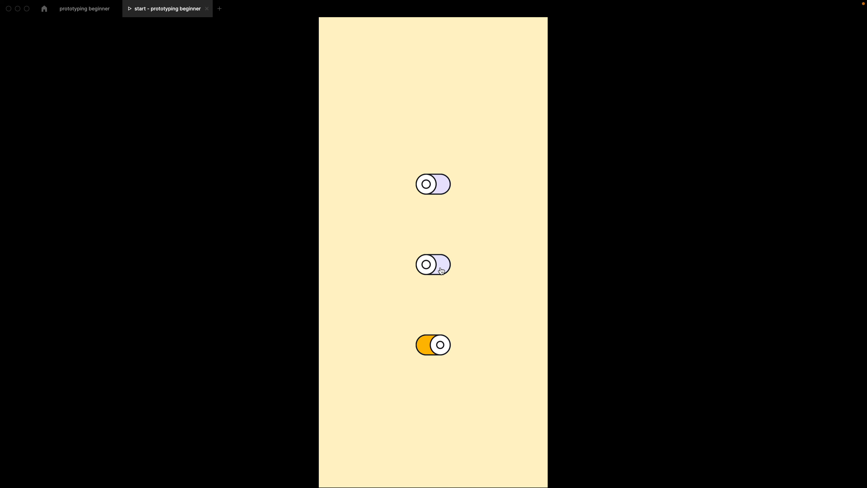
click(441, 270)
click(438, 195)
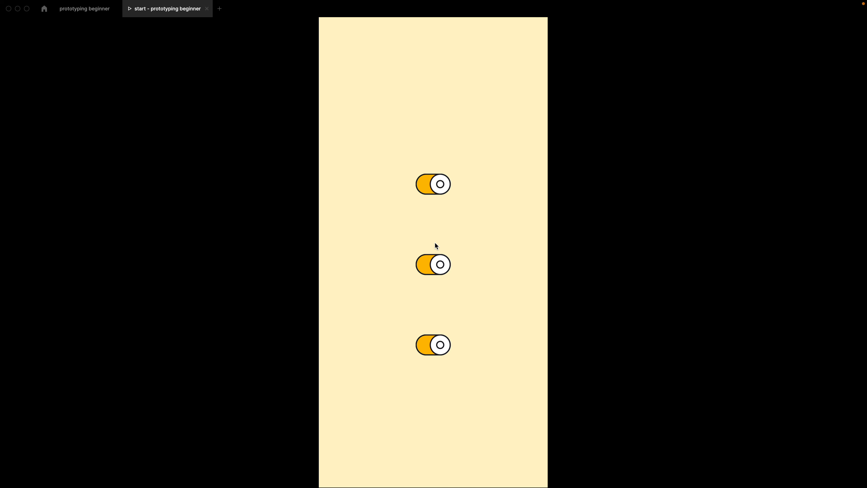
click(433, 268)
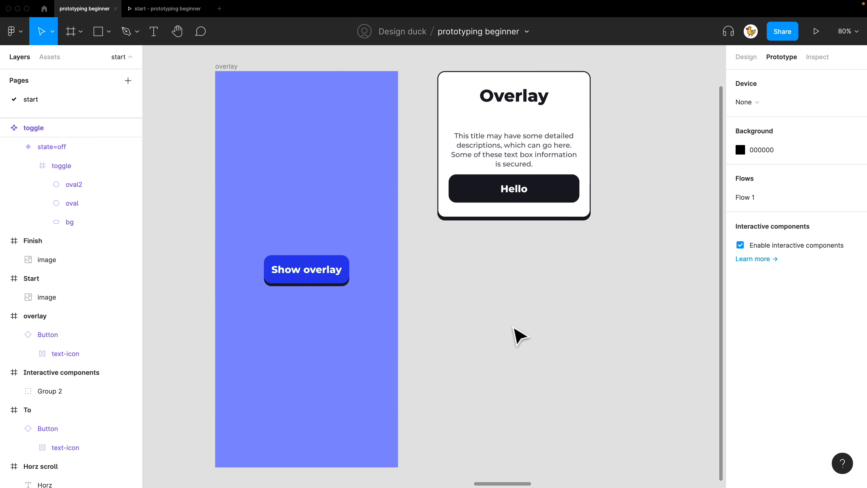
Connect the Show overlay button in the overlay frame to the Overlay card with an on-click interaction
click(238, 79)
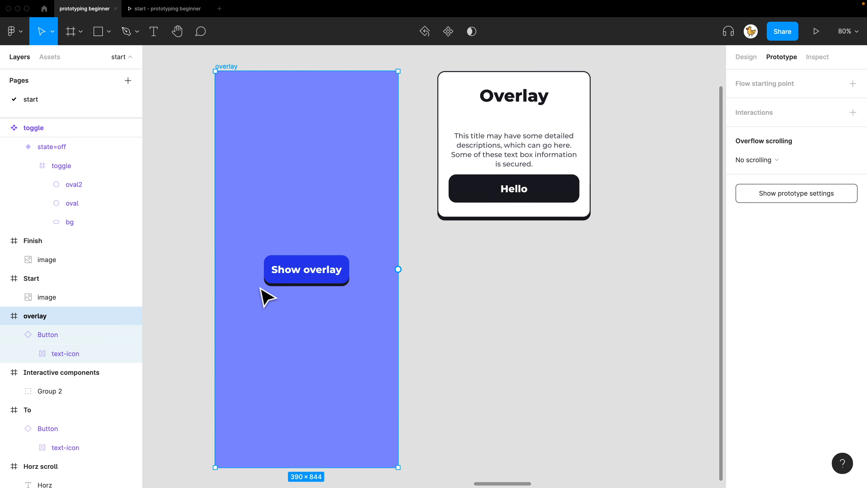
click(511, 106)
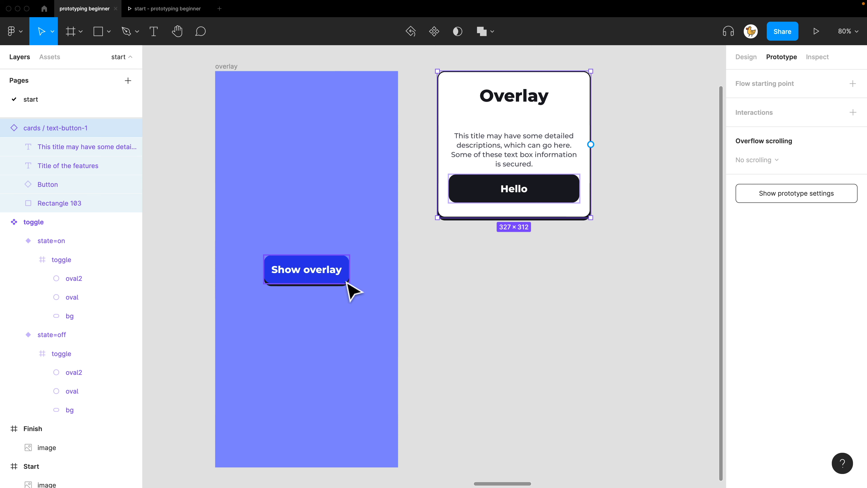
click(460, 287)
click(346, 277)
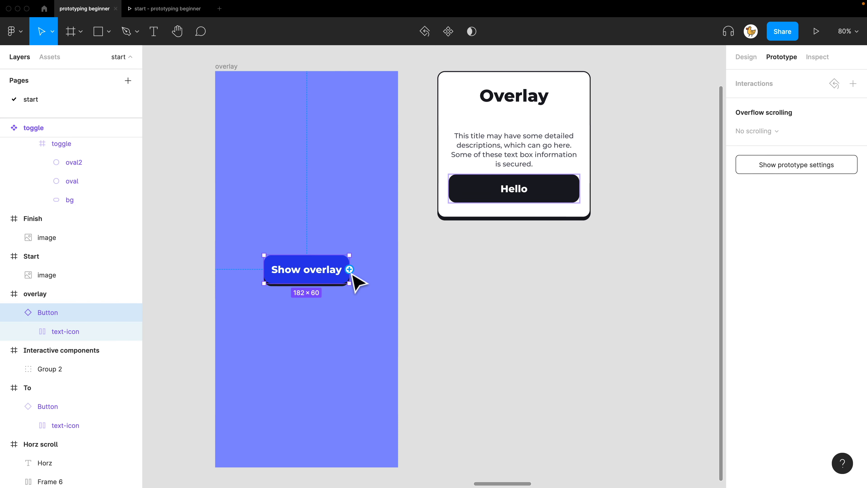
drag(349, 269, 472, 194)
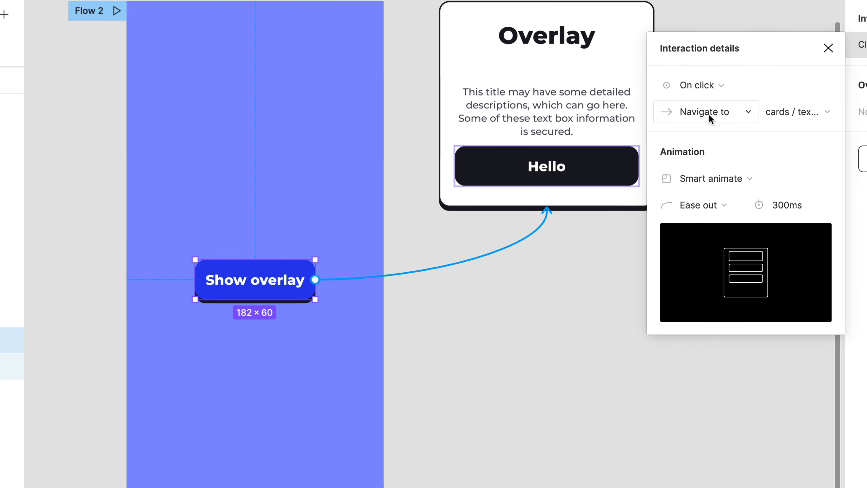
Set the Show overlay interaction to Open overlay, centered, closing on outside clicks, with a 25% black background behind it
click(709, 115)
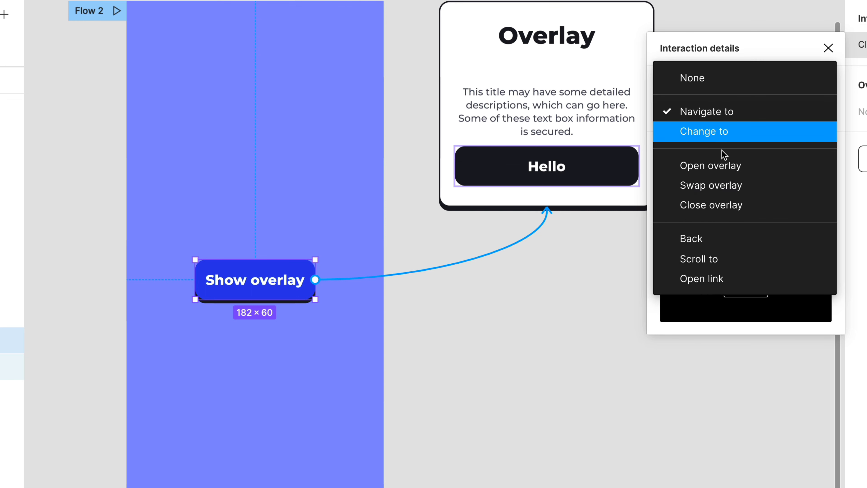
click(724, 165)
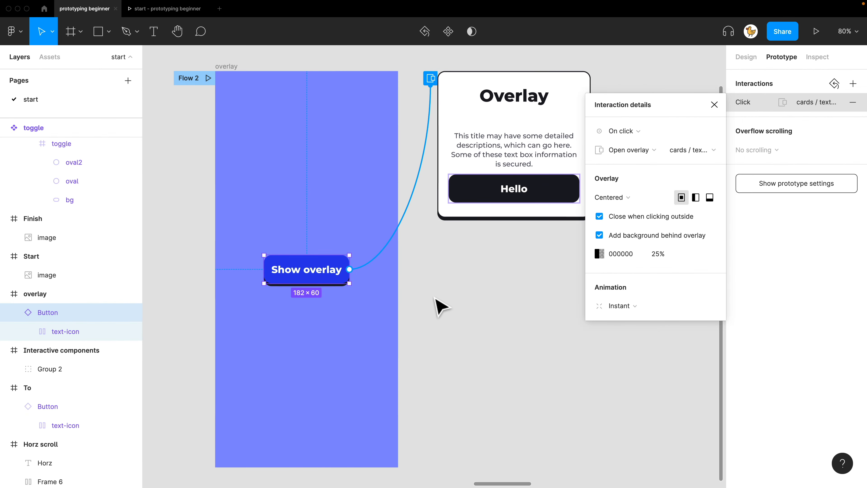
click(440, 307)
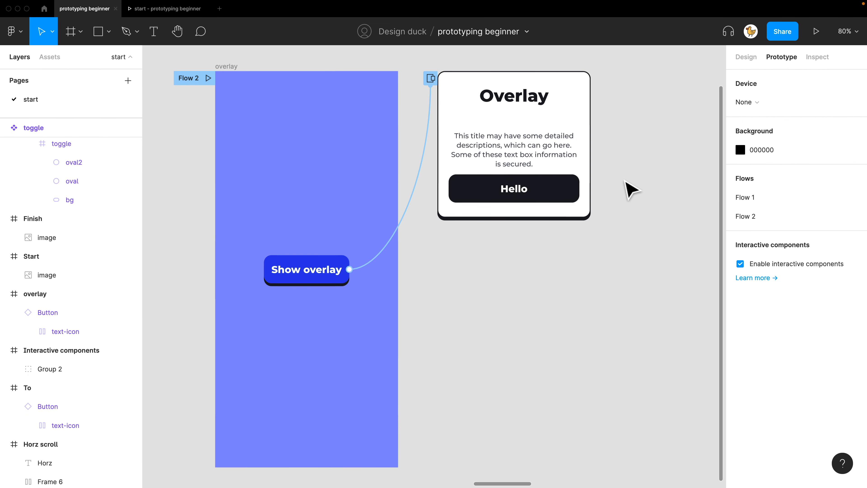
Preview Flow 2, open the overlay from the Show overlay button, and dismiss it from outside the card
click(816, 31)
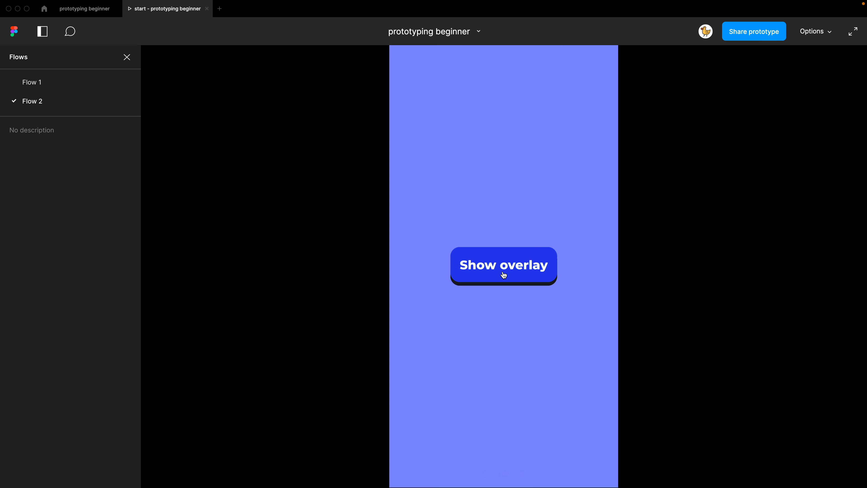
click(503, 275)
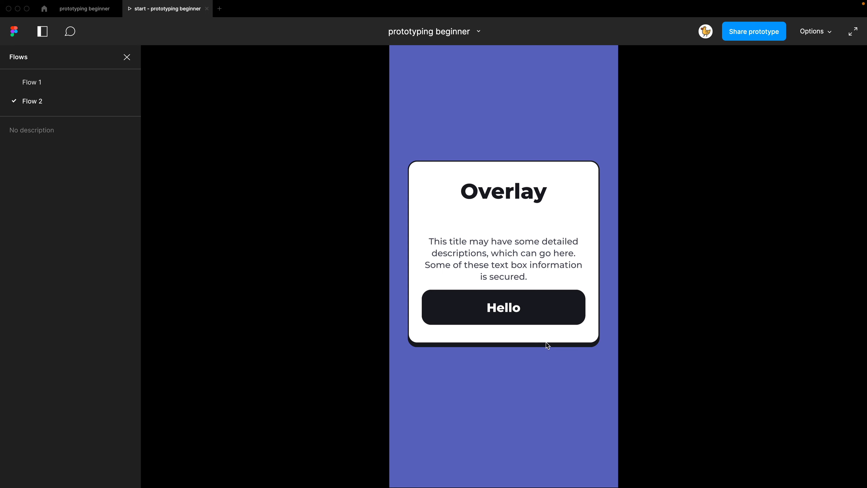
click(527, 128)
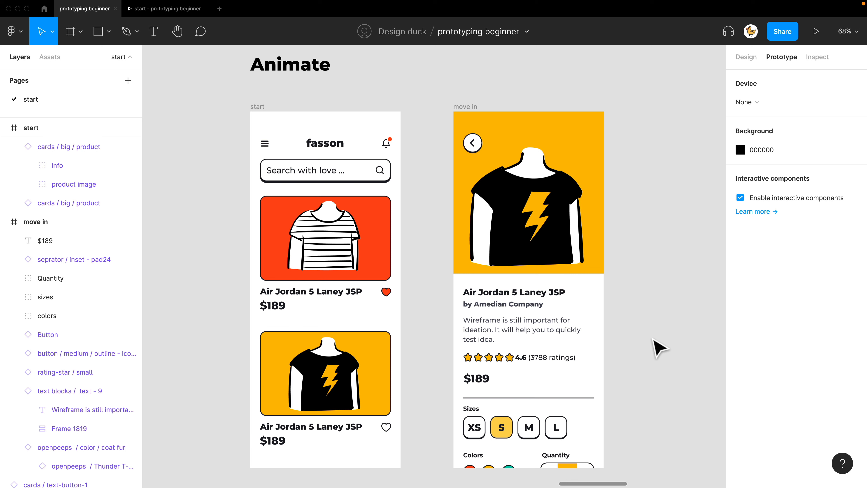
Connect the yellow product card in the start frame to the move in frame and preview the transition from the start frame
click(309, 388)
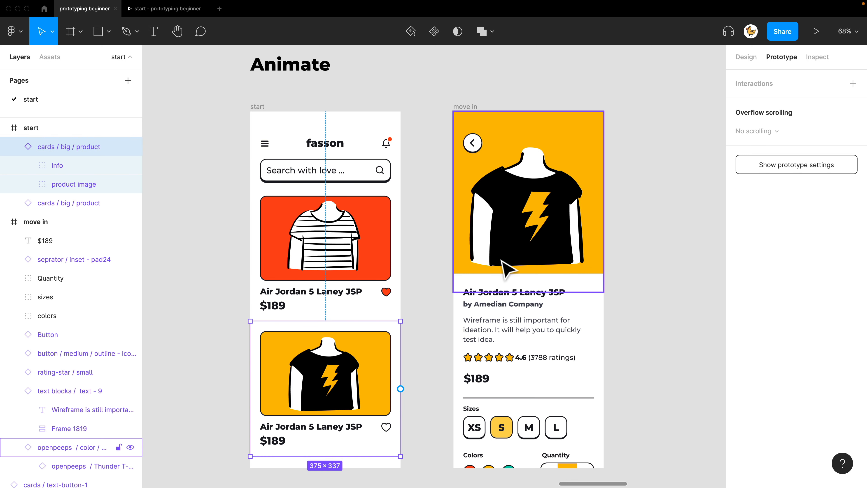
drag(401, 388, 512, 339)
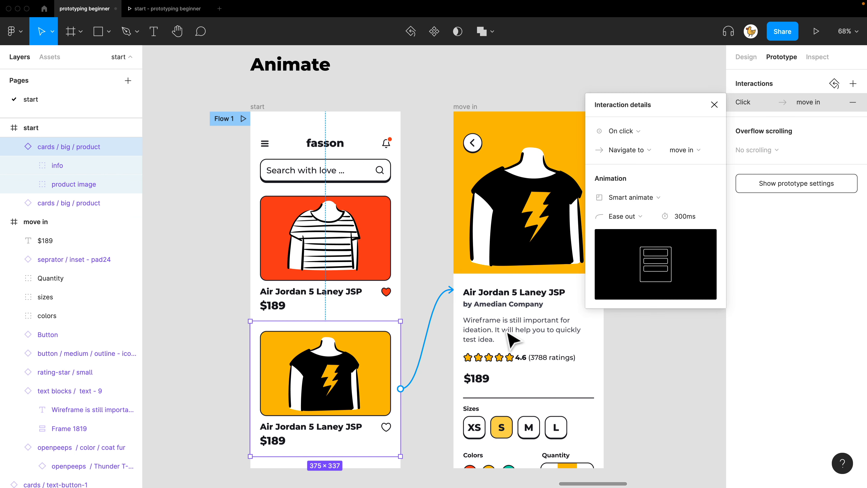
click(271, 120)
click(816, 31)
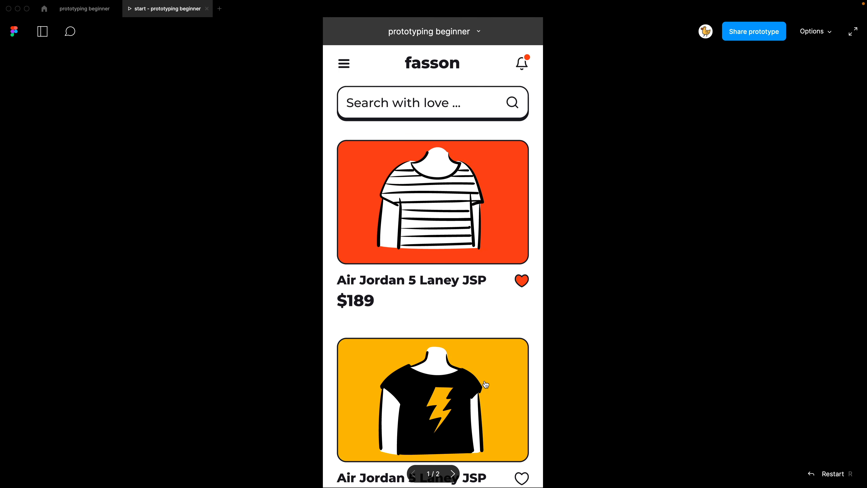
click(486, 384)
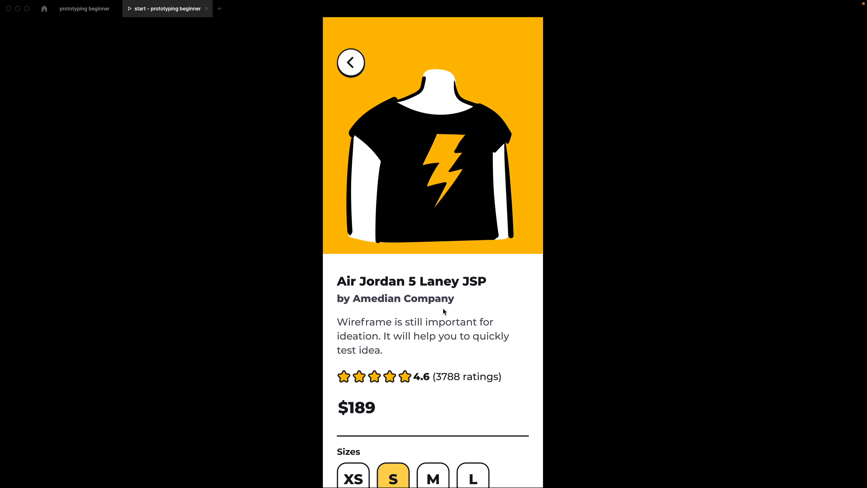
click(82, 9)
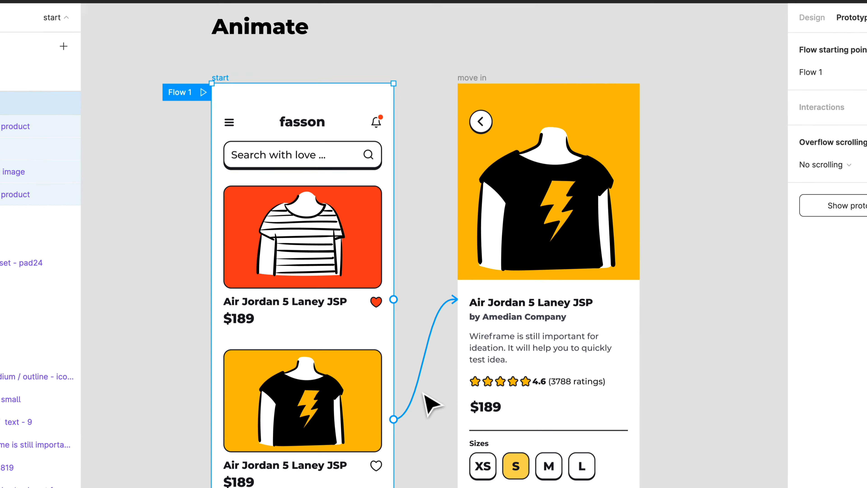
Set the product card connection's animation to Move in and test the transition in the preview
click(418, 362)
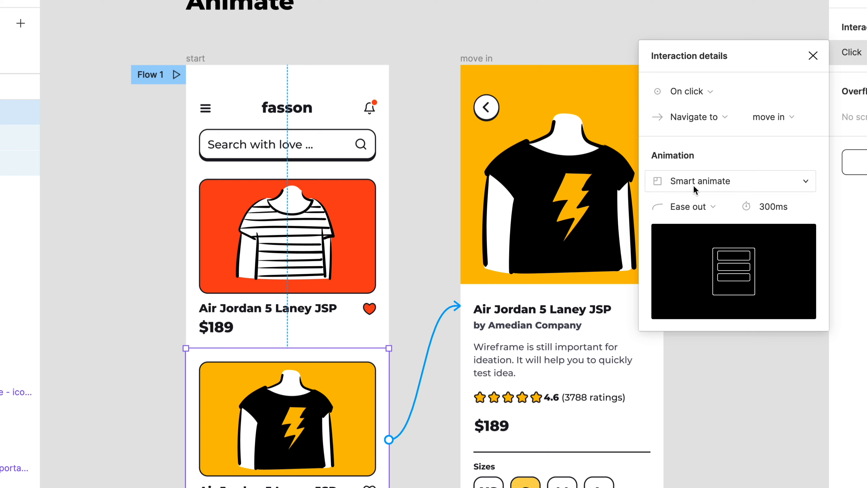
click(712, 181)
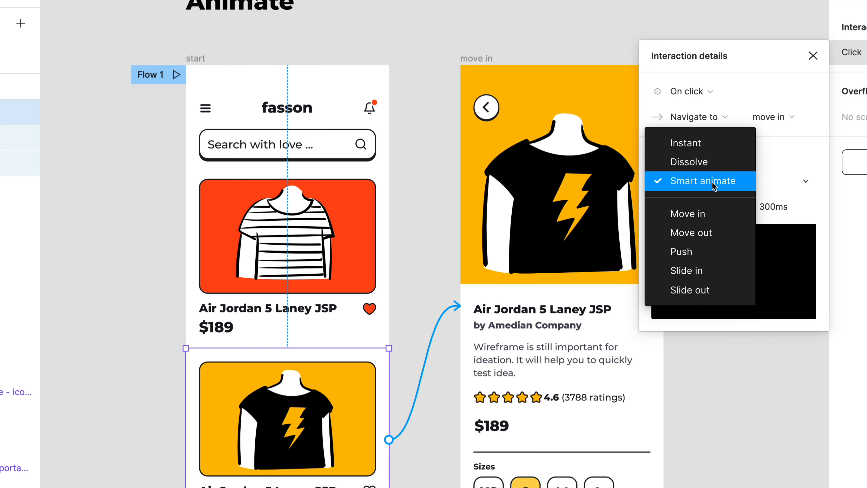
click(717, 210)
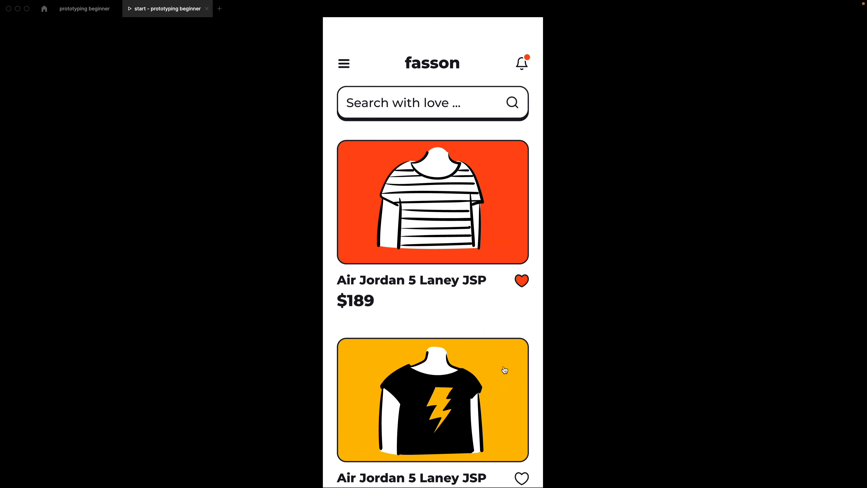
click(505, 370)
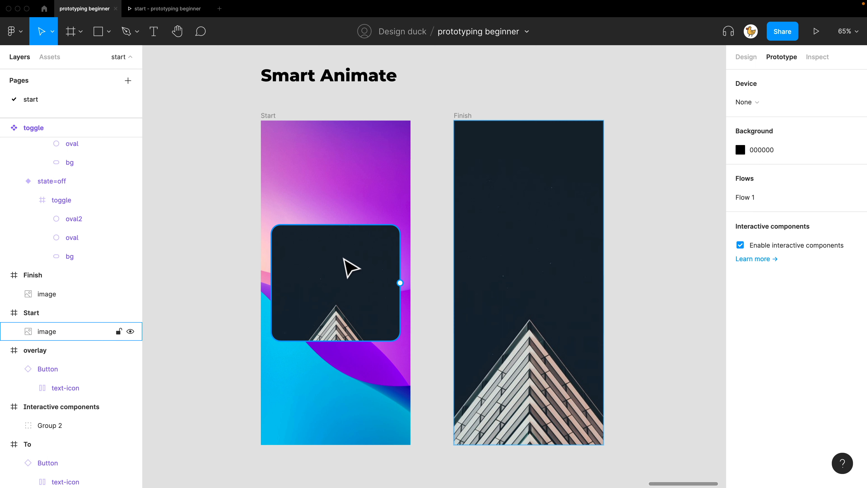
click(351, 267)
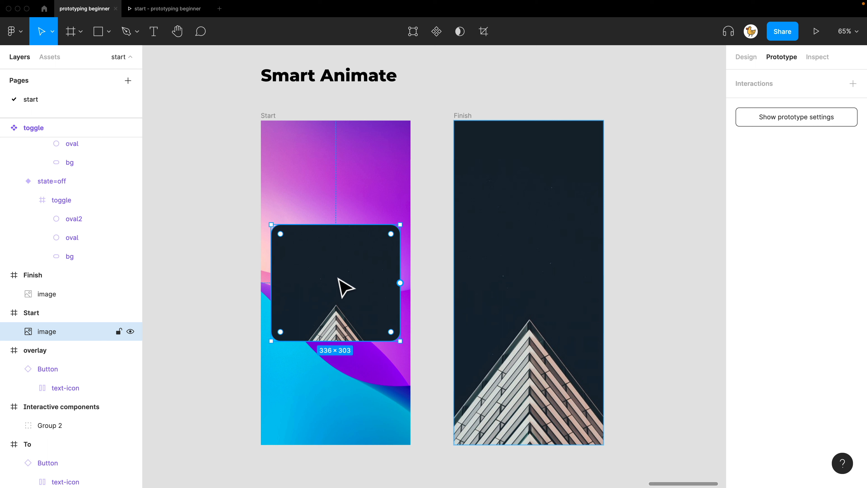
click(434, 277)
click(368, 277)
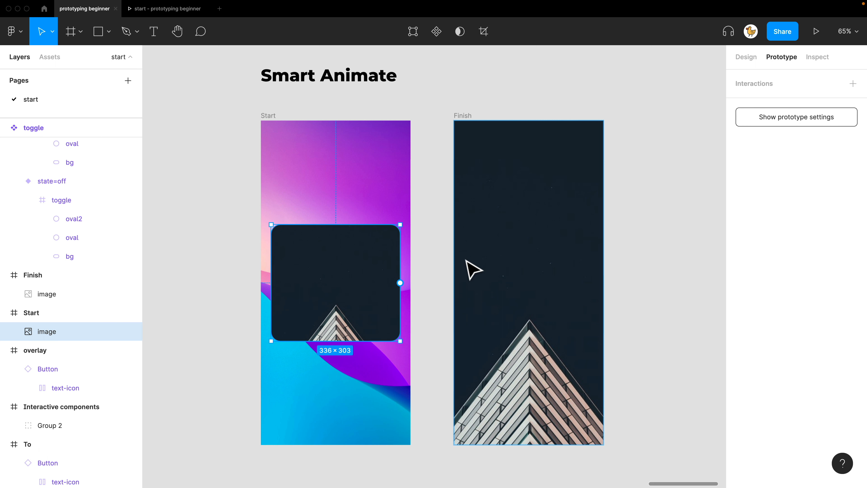
click(502, 269)
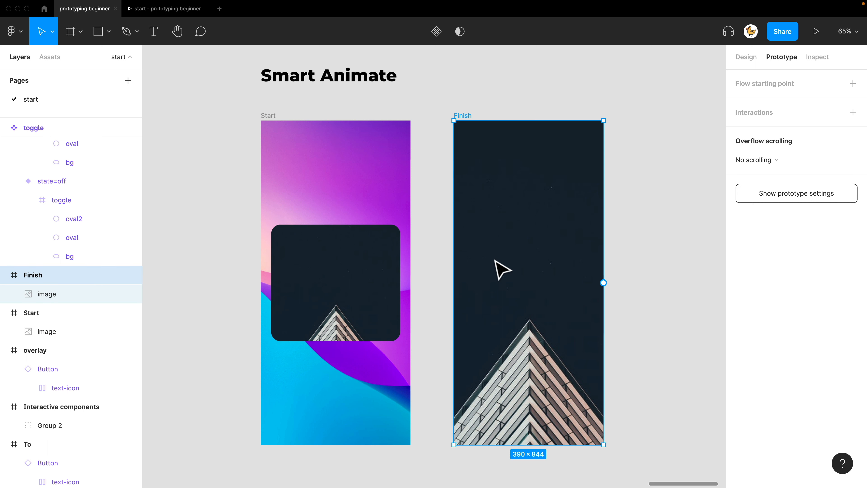
click(436, 293)
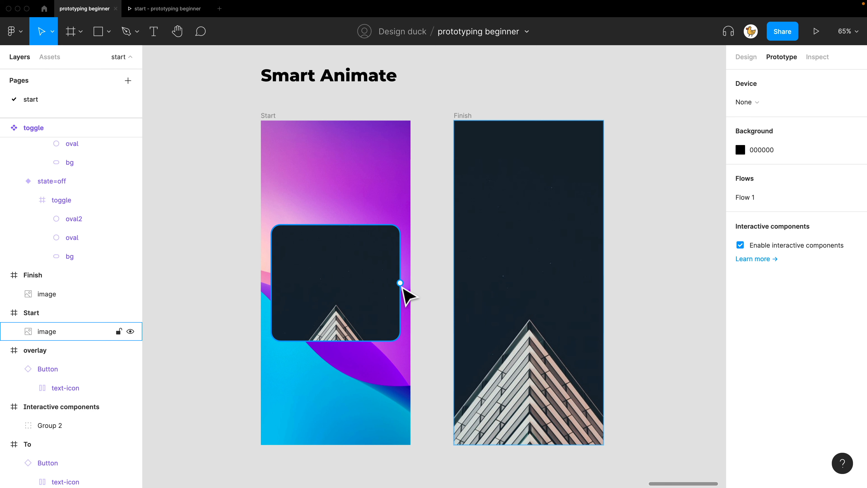
Connect the image in the Start frame to the Finish frame and set the interaction's animation to Smart animate
drag(400, 283, 474, 292)
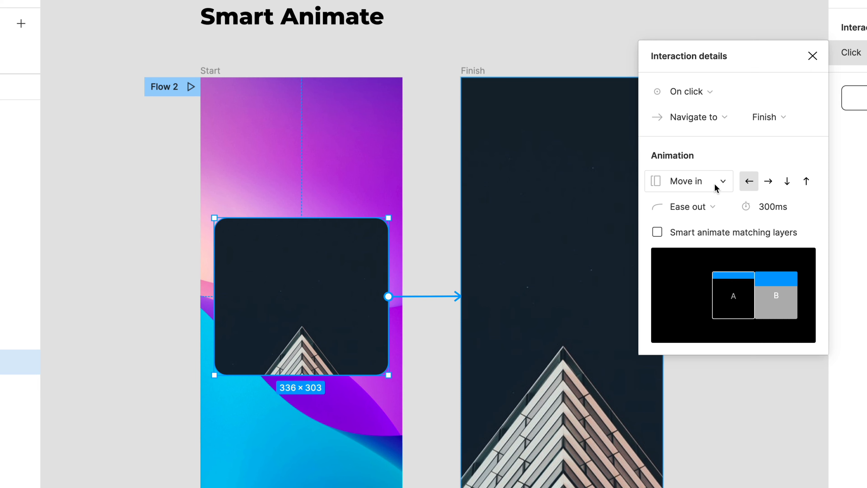
click(721, 184)
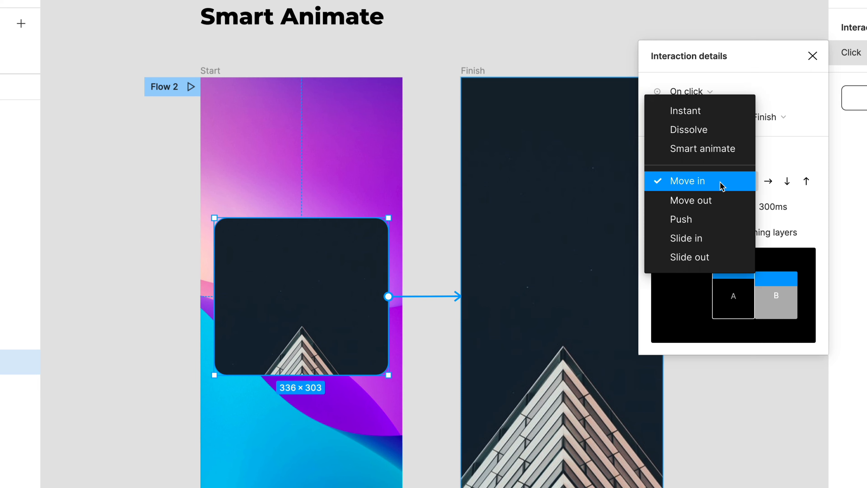
click(718, 148)
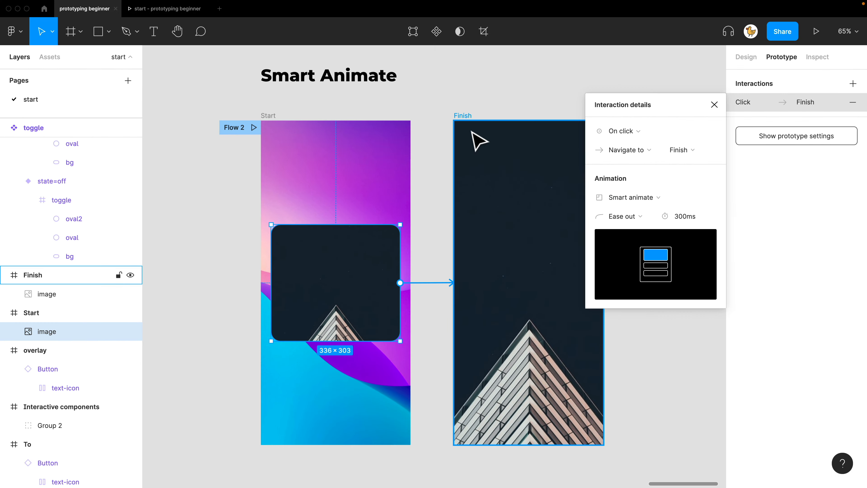
Preview the Start frame of the Smart Animate section and test the image's transition to the Finish frame repeatedly
click(456, 45)
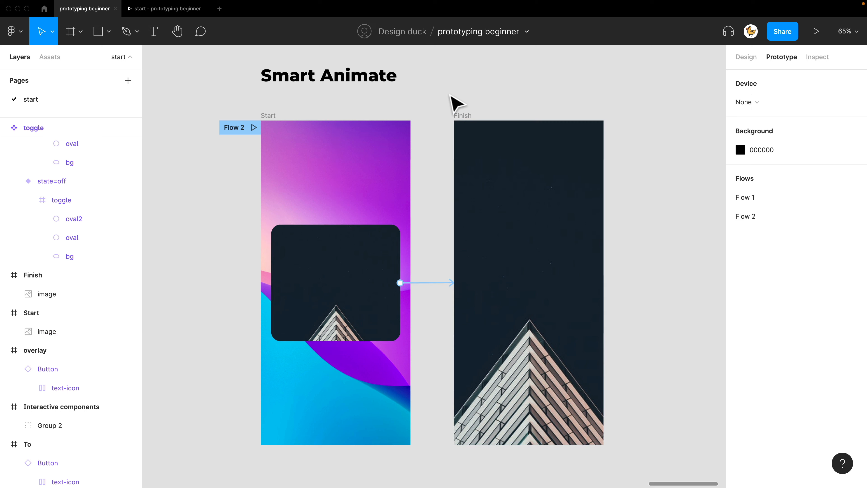
click(274, 118)
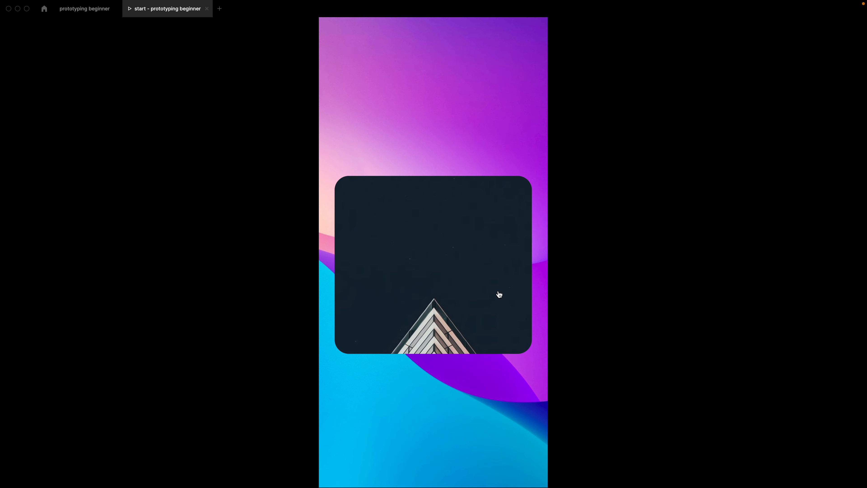
click(499, 294)
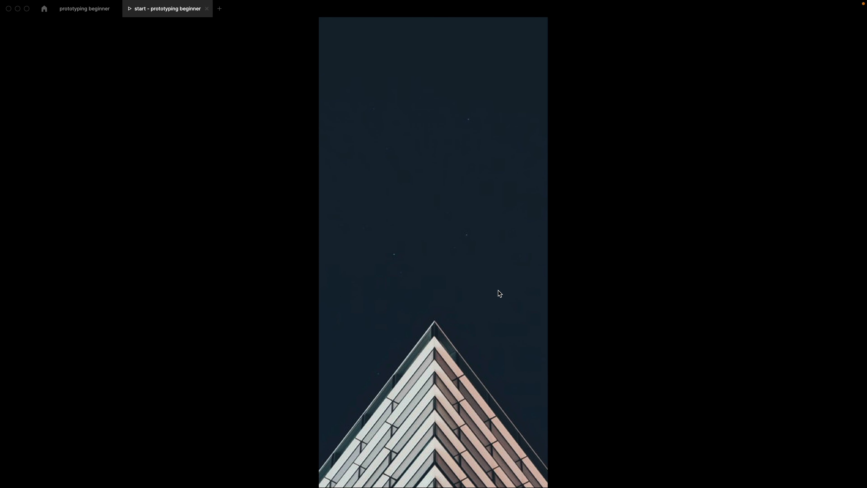
click(499, 294)
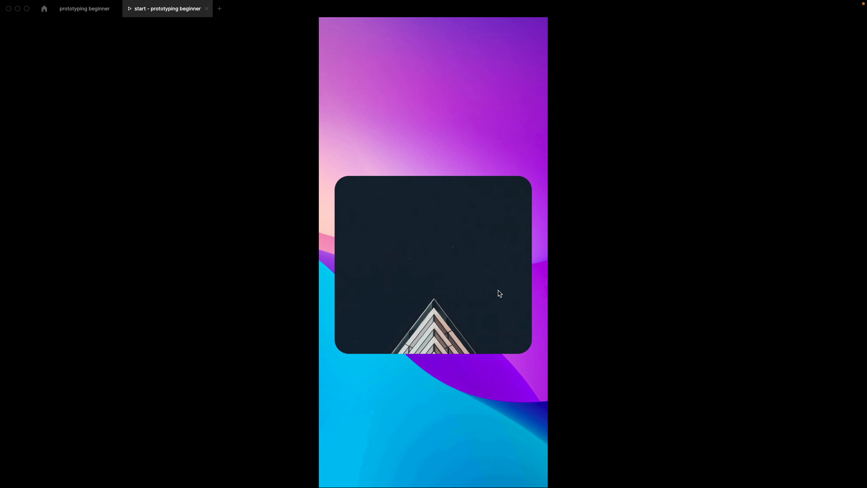
click(499, 294)
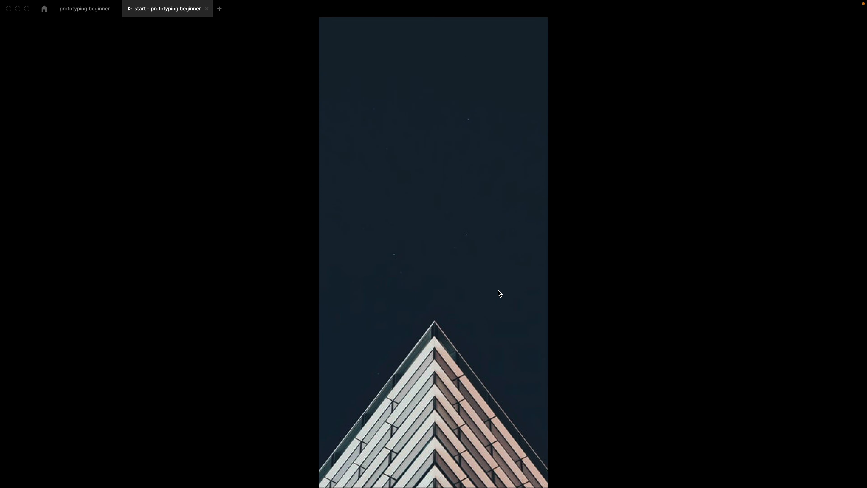